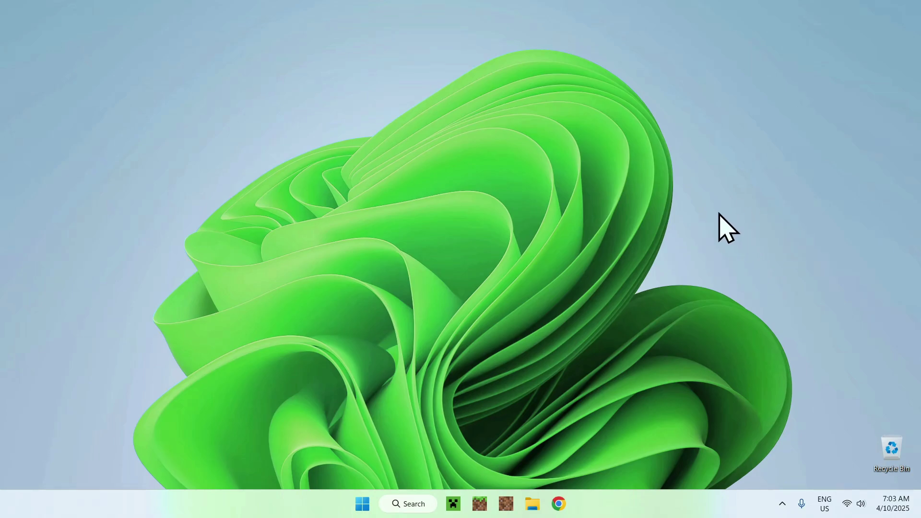
Launch Google Chrome from the taskbar
left_click(559, 502)
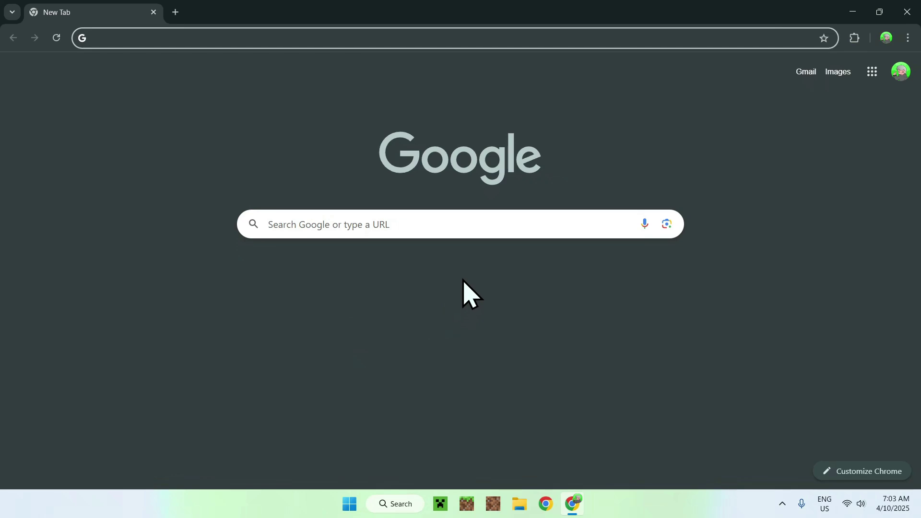
Search Google for 'Modrinth' and open the modrinth.com result
left_click(460, 225)
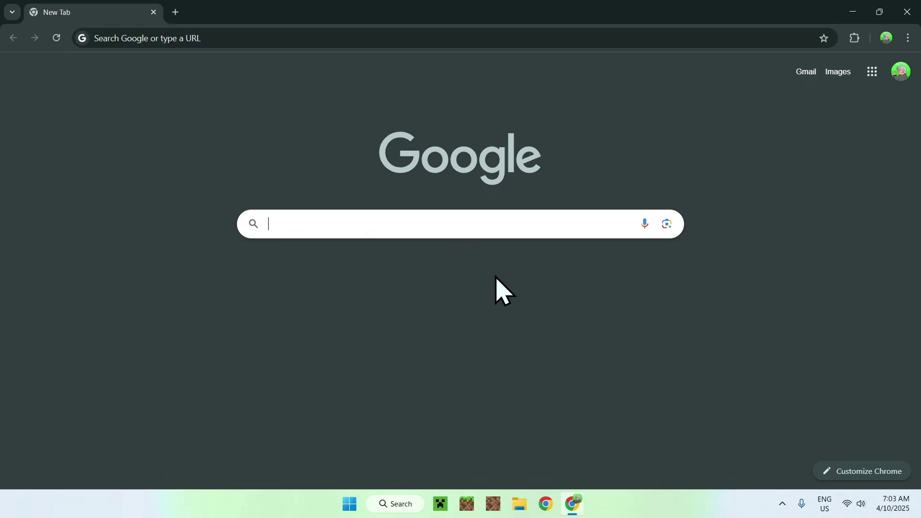
type("Modrinth")
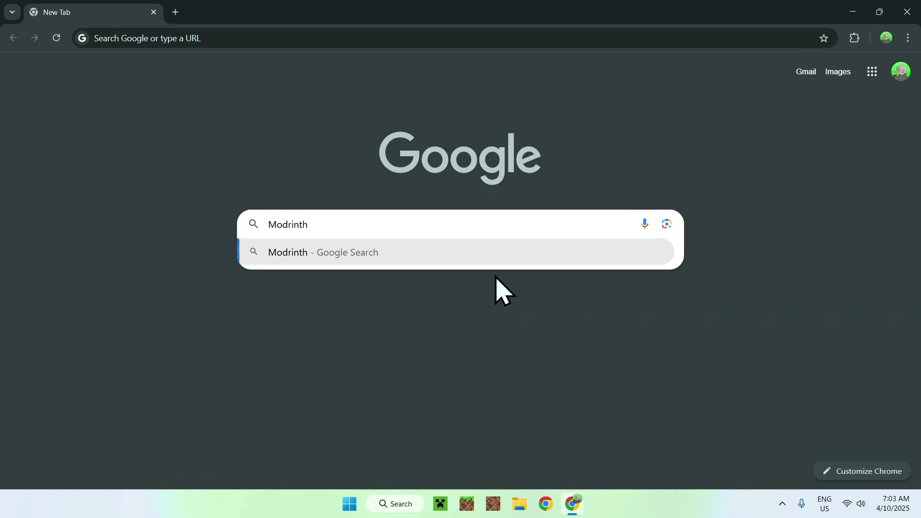
key("Return")
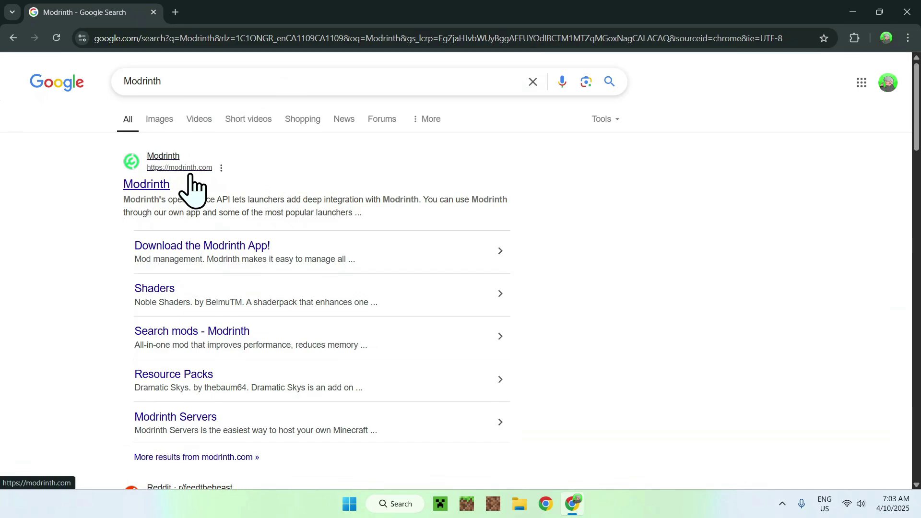
left_click(145, 186)
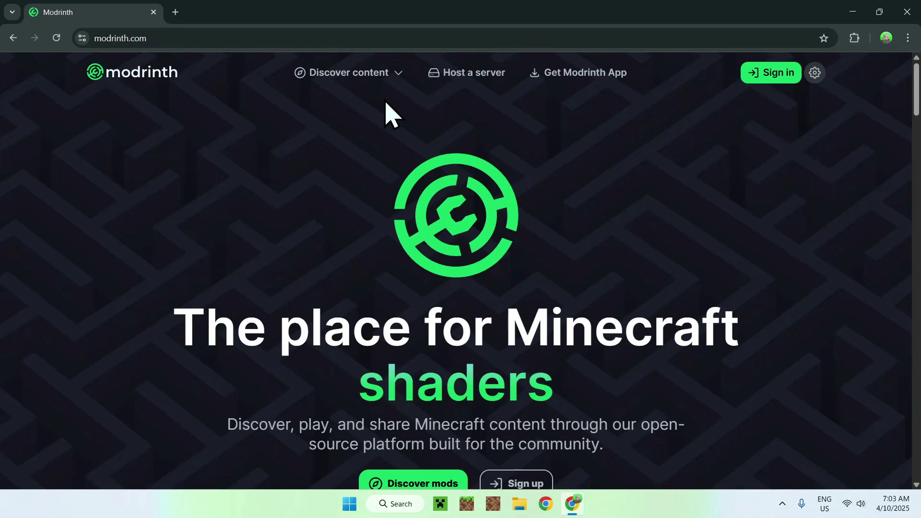
Search Modrinth's Mods listing for 'Xaero's Minimap' and open its mod page
left_click(358, 76)
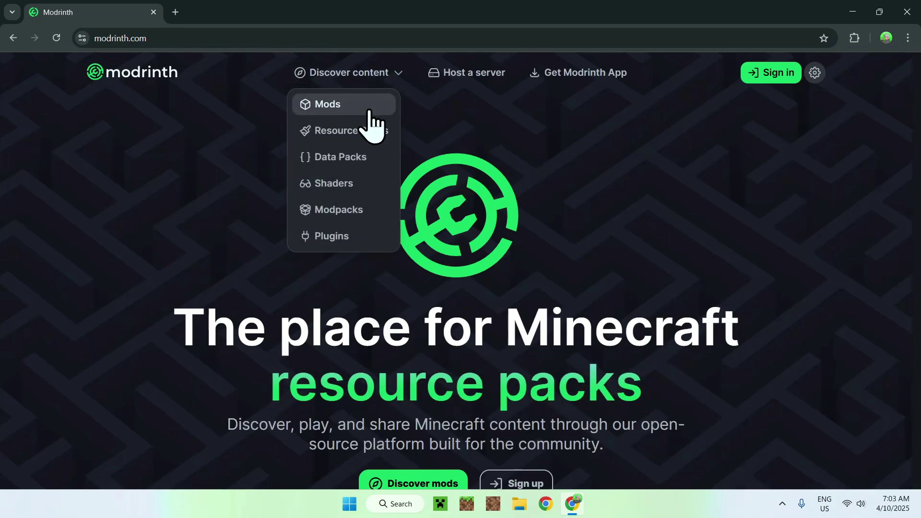
left_click(365, 103)
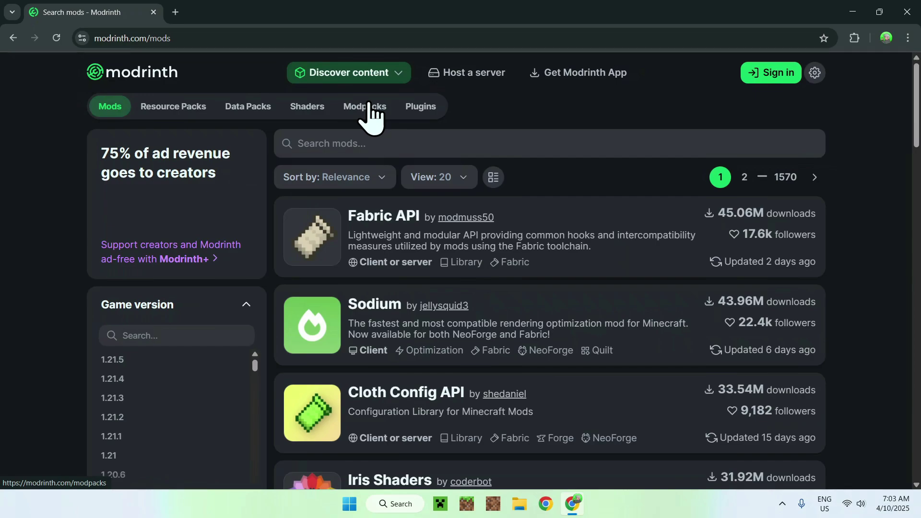
left_click(429, 142)
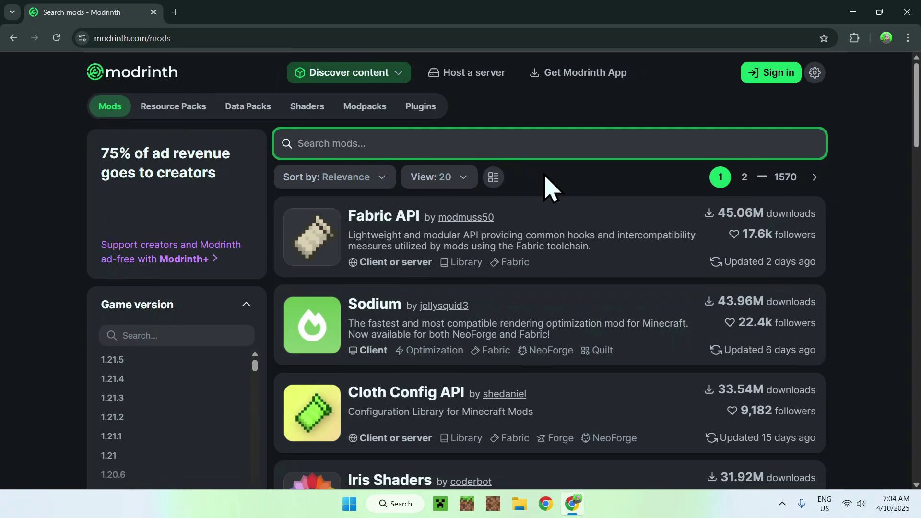
type("Xareo's Minimap")
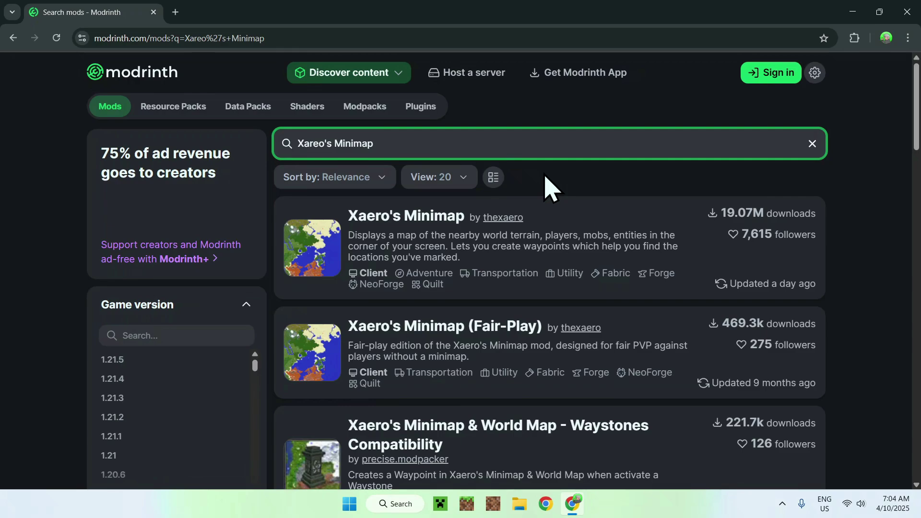
left_click(391, 217)
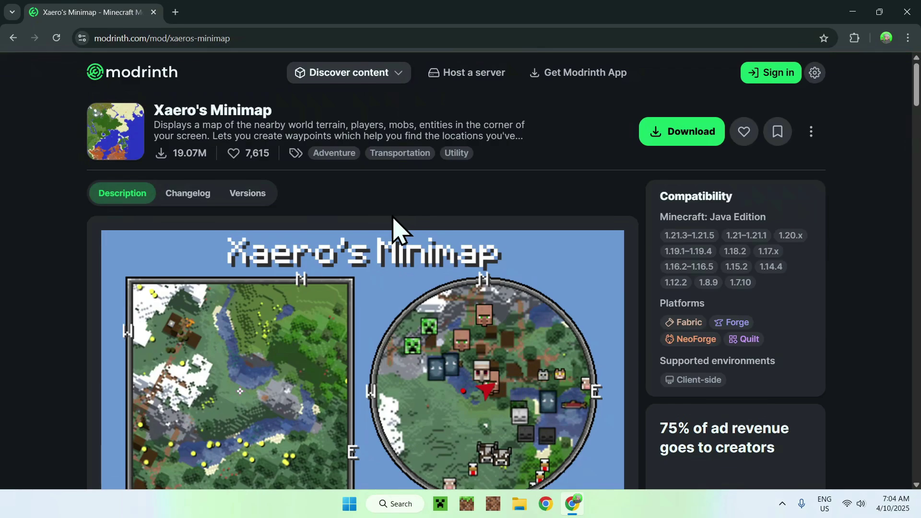
Filter Xaero's Minimap versions to 1.21.5 and download Xaeros_Minimap_25.2.0_Fabric_1.21.5.jar
left_click(246, 197)
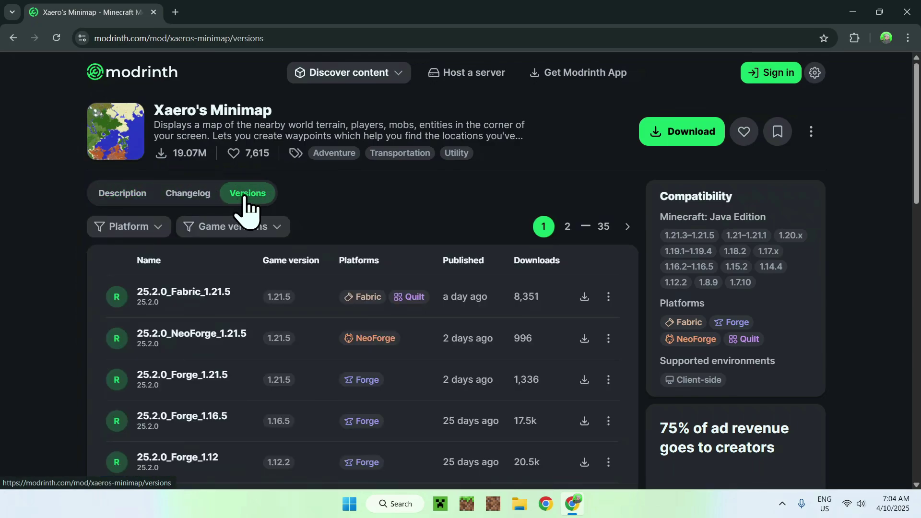
left_click(239, 231)
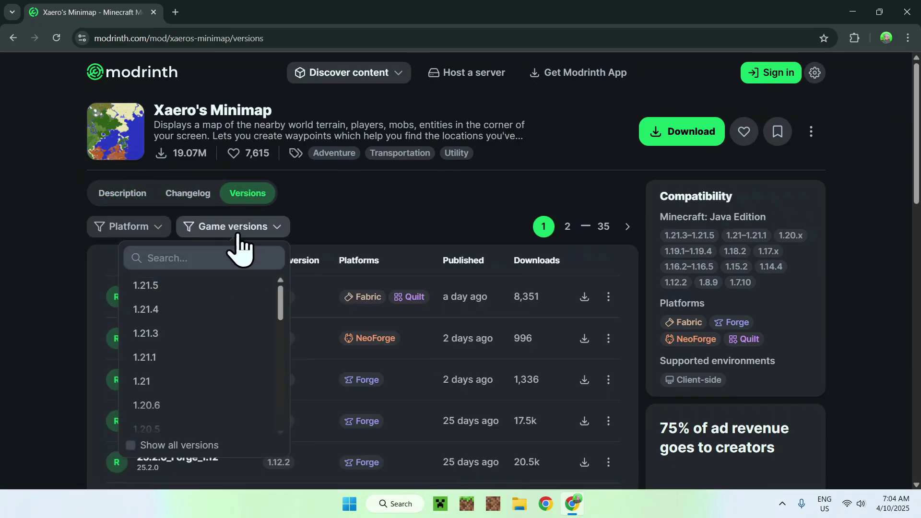
left_click(194, 288)
left_click(360, 242)
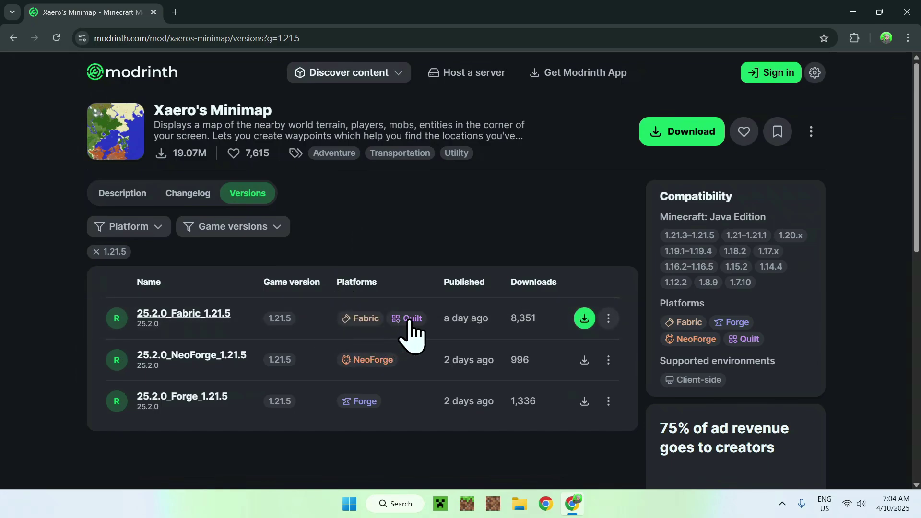
left_click(585, 322)
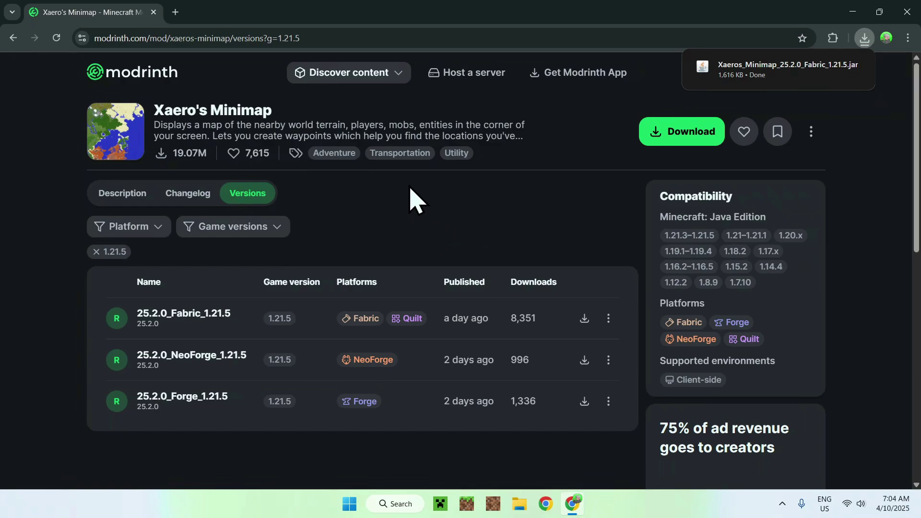
left_click(359, 77)
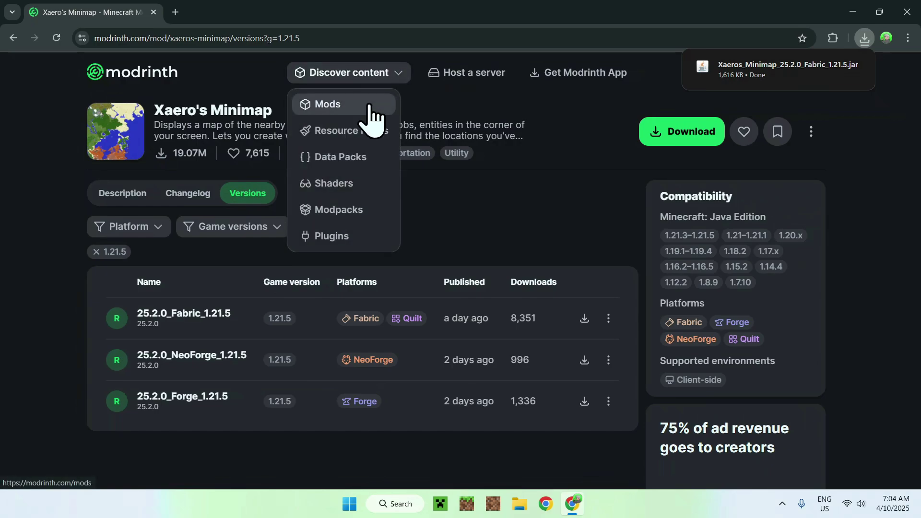
Open the Fabric API mod page, filter versions to 1.21.5, and download 0.119.9+1.21.5
left_click(370, 105)
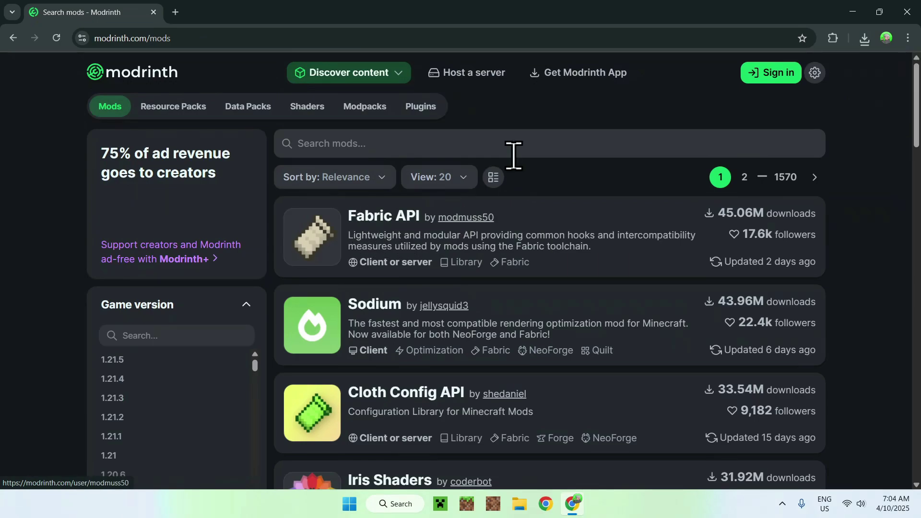
left_click(387, 222)
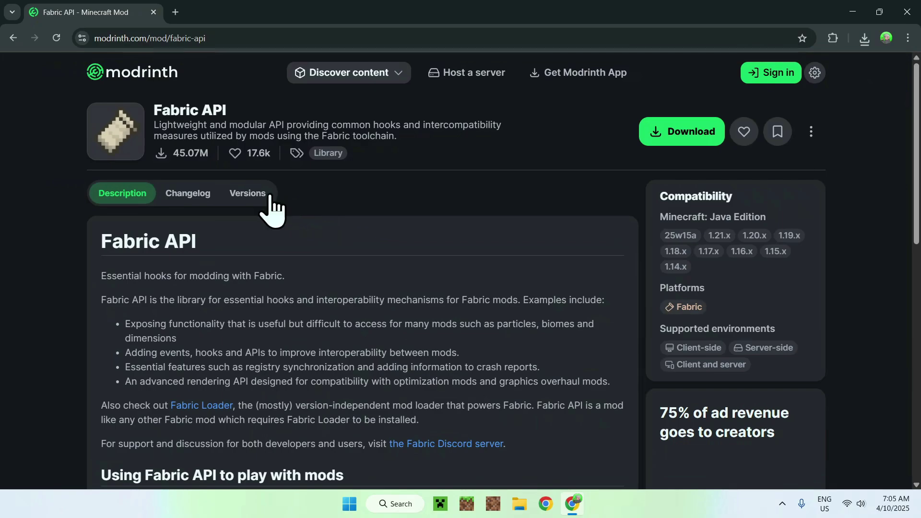
left_click(245, 197)
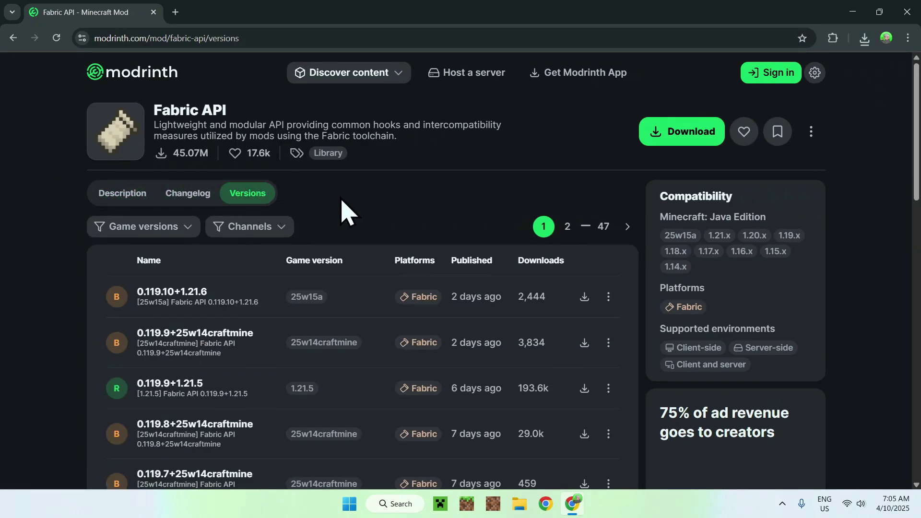
left_click(117, 229)
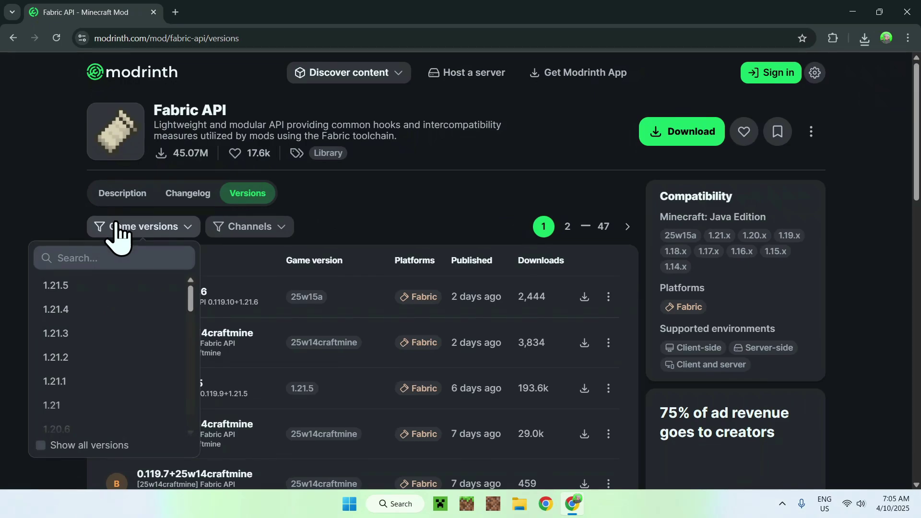
left_click(98, 288)
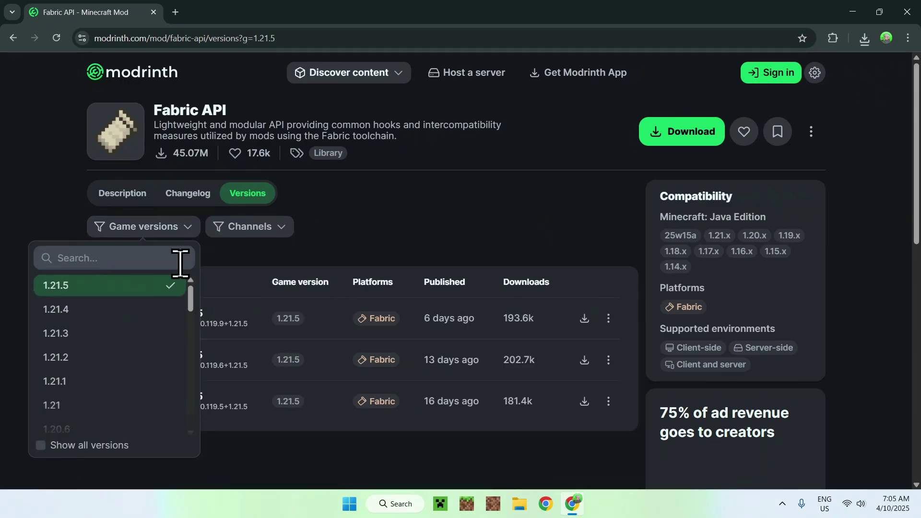
left_click(371, 226)
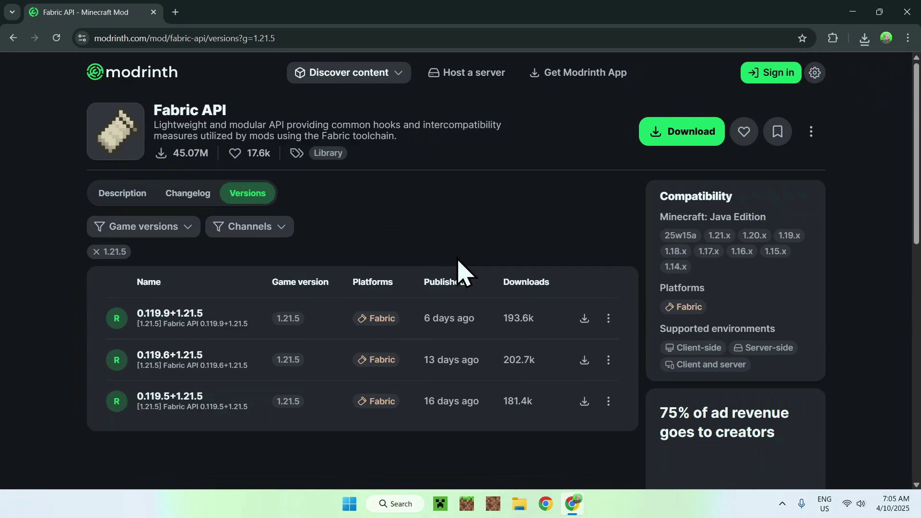
left_click(585, 320)
left_click(349, 73)
In a new tab, search Google for 'Fabric Minecraft' and open fabricmc.net
left_click(175, 12)
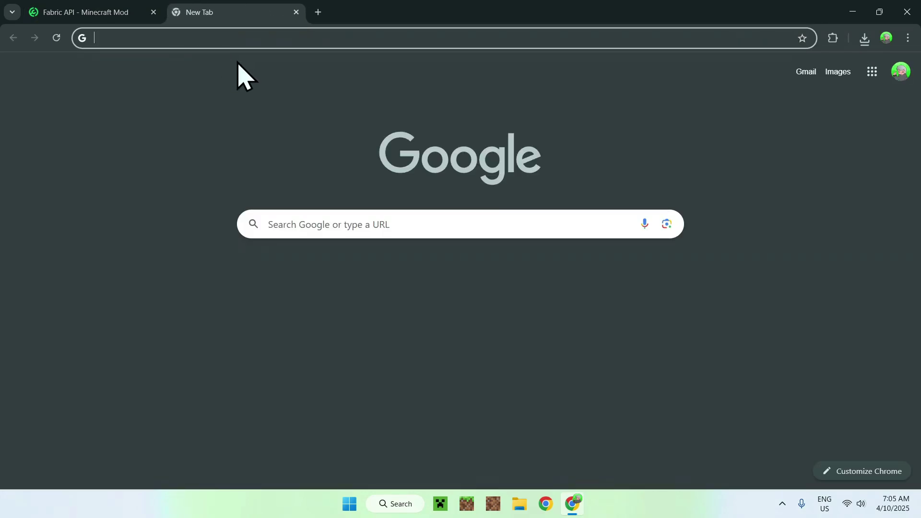
left_click(314, 224)
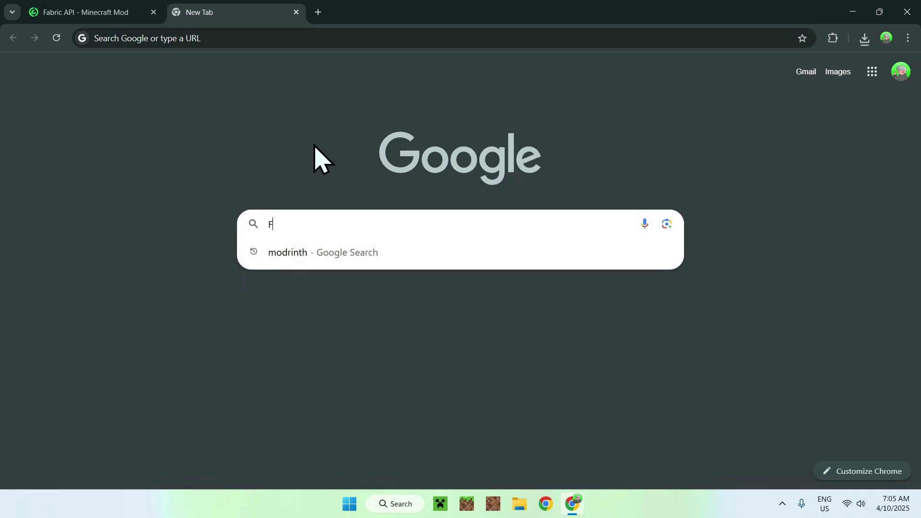
type("Fabric Minecraft")
key("Return")
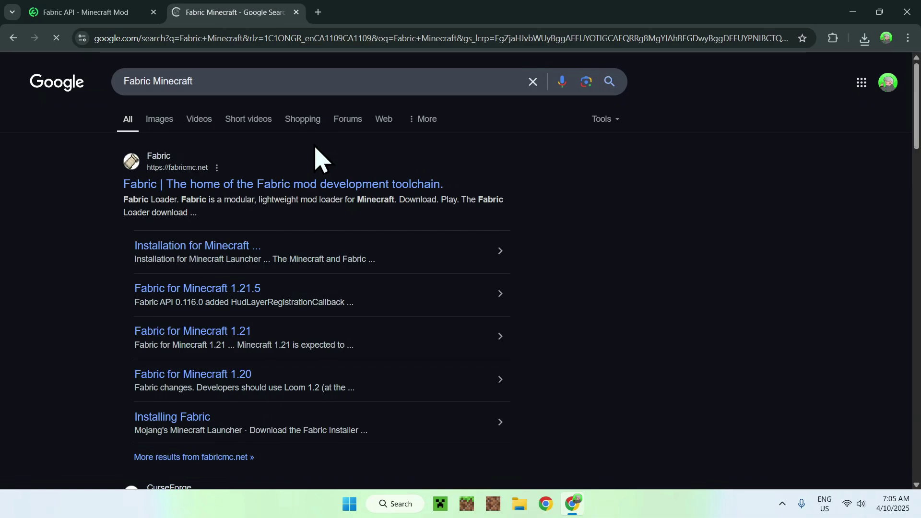
left_click(161, 190)
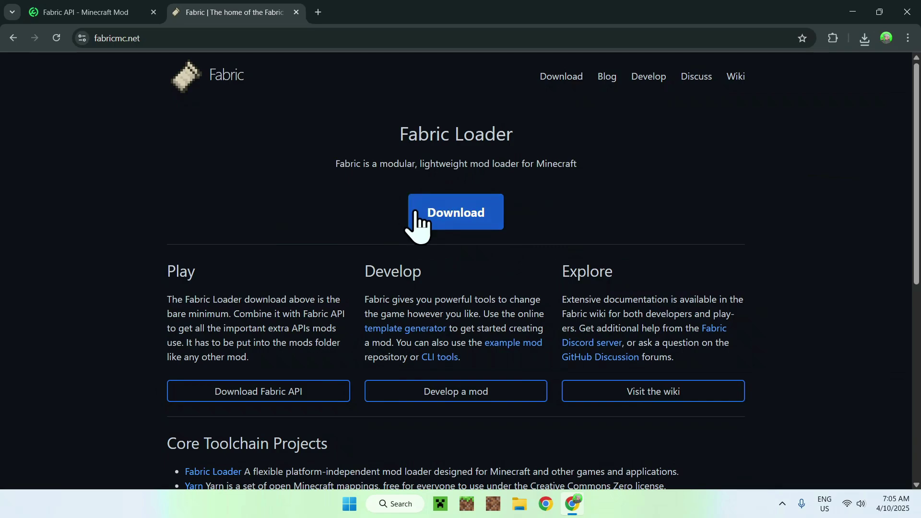
Download the Windows installer fabric-installer-1.0.3.exe from fabricmc.net, then close Chrome
left_click(458, 219)
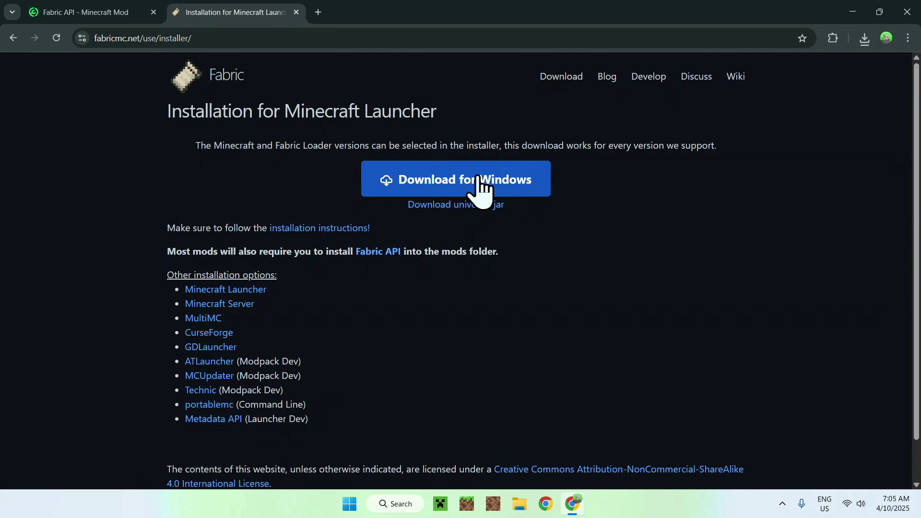
left_click(449, 182)
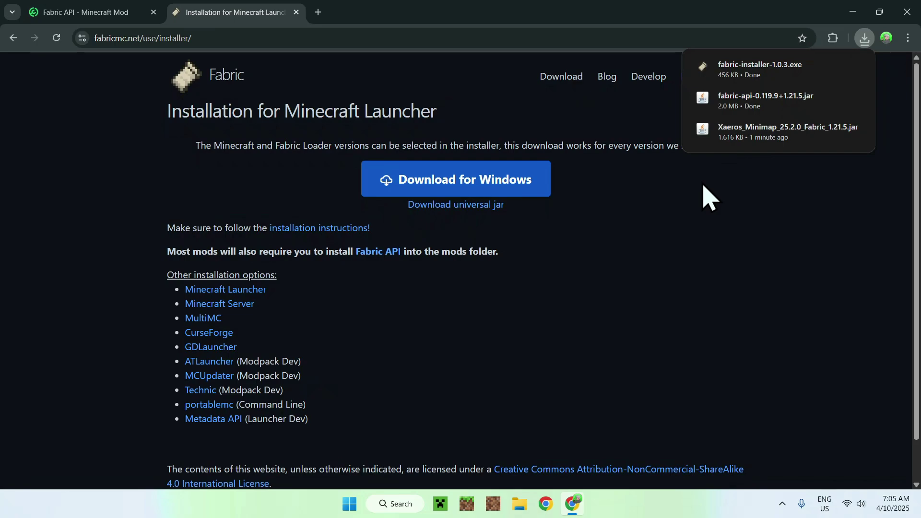
left_click(907, 12)
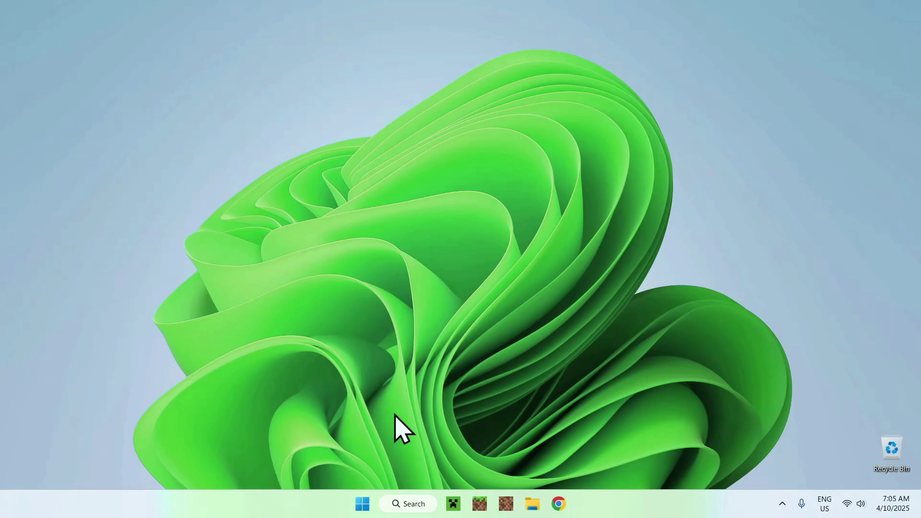
Run fabric-installer-1.0.3.exe from Downloads to install Fabric Loader 0.16.13 for Minecraft 1.21.5
left_click(532, 502)
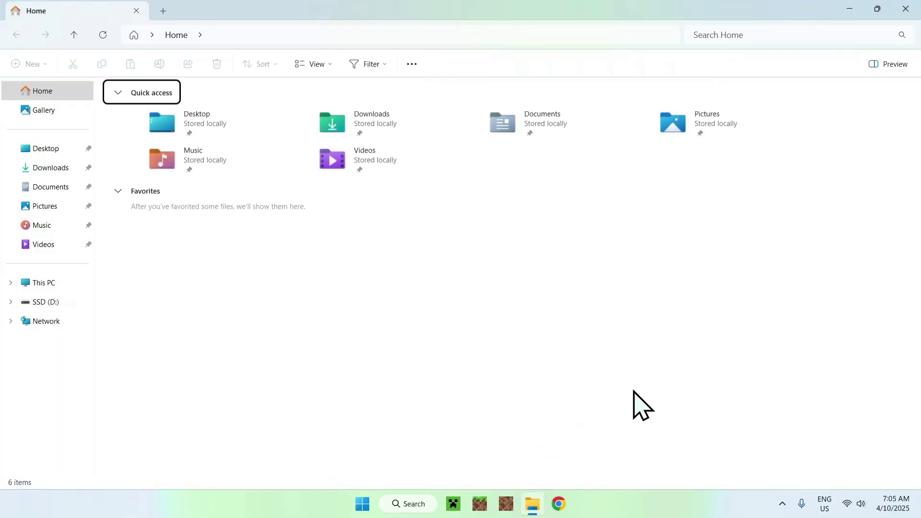
left_click(52, 168)
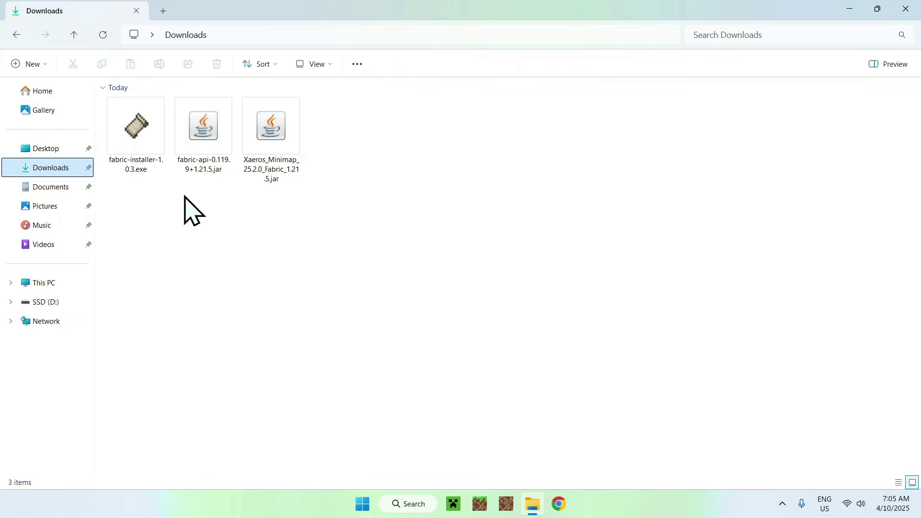
double_click(136, 161)
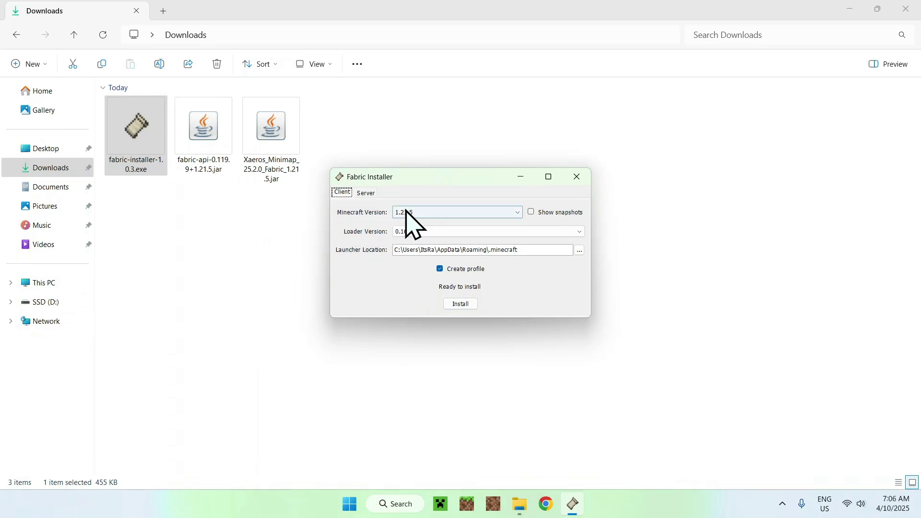
left_click(460, 305)
left_click(461, 272)
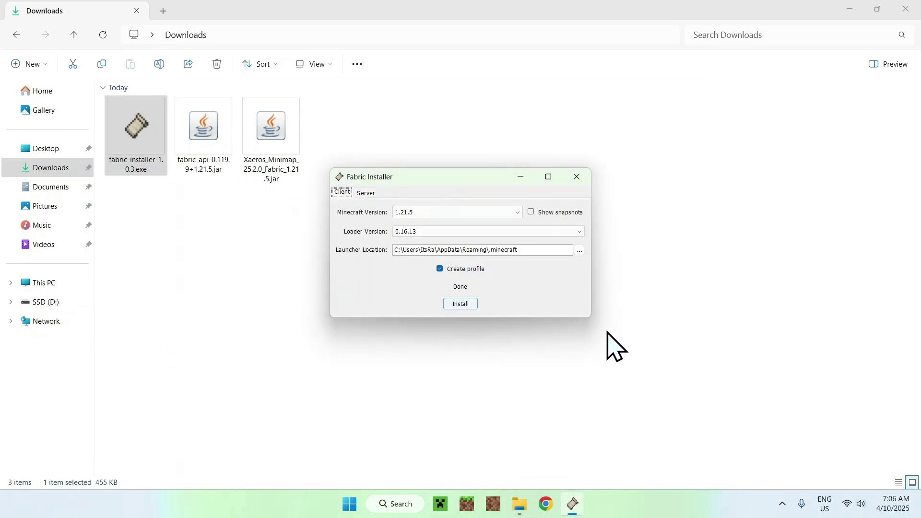
left_click(578, 173)
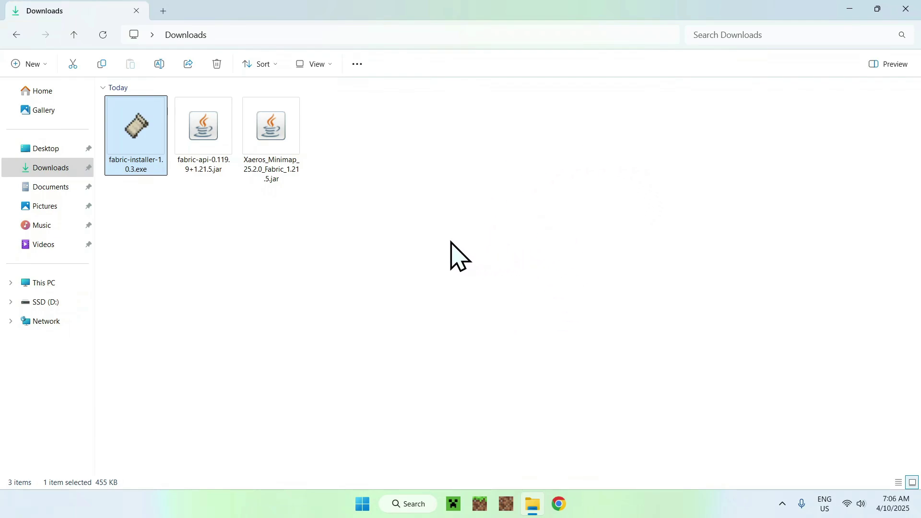
From the Minecraft Launcher's Installations list, open the fabric-loader-1.21.5 game folder
left_click(454, 504)
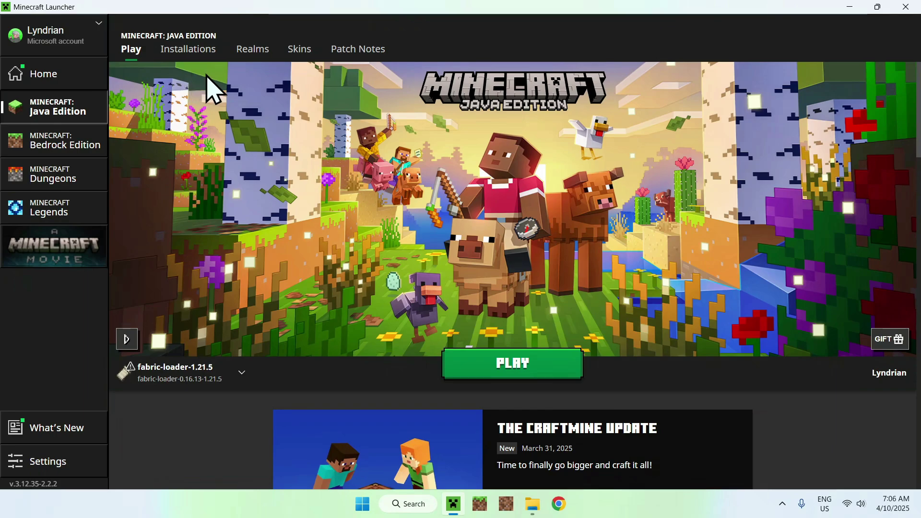
left_click(182, 53)
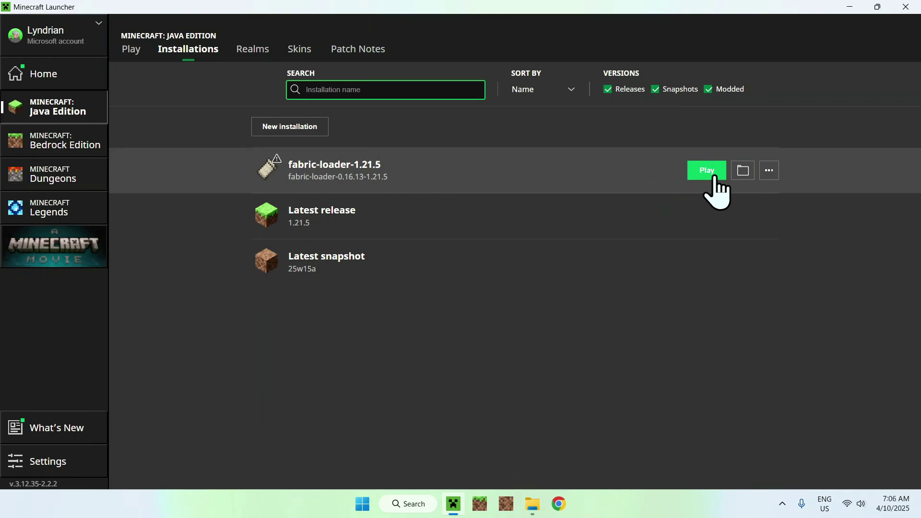
left_click(745, 173)
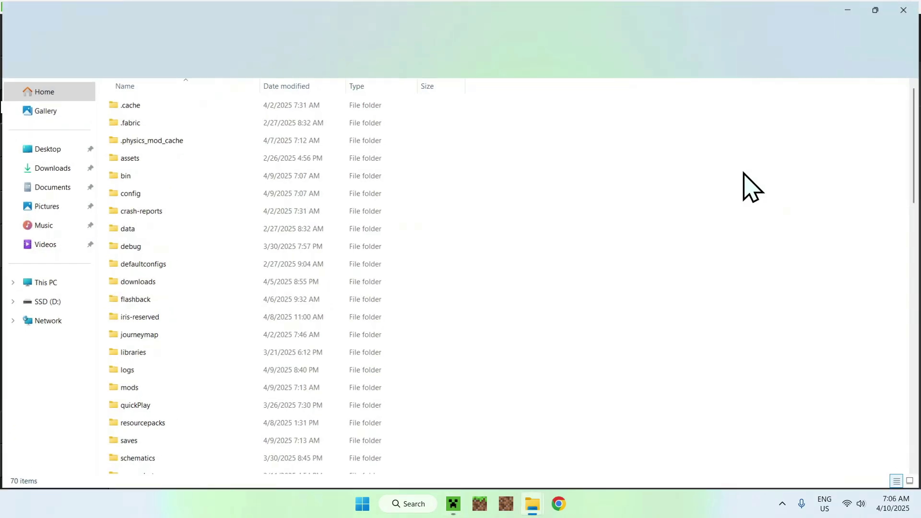
Copy fabric-api-0.119.9+1.21.5.jar and Xaeros_Minimap_25.2.0_Fabric_1.21.5.jar from Downloads into mods
left_click(243, 388)
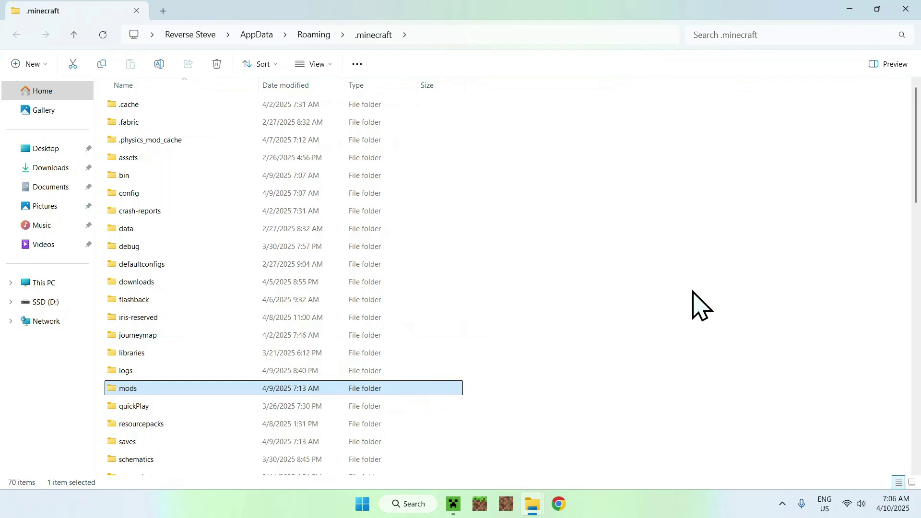
double_click(247, 389)
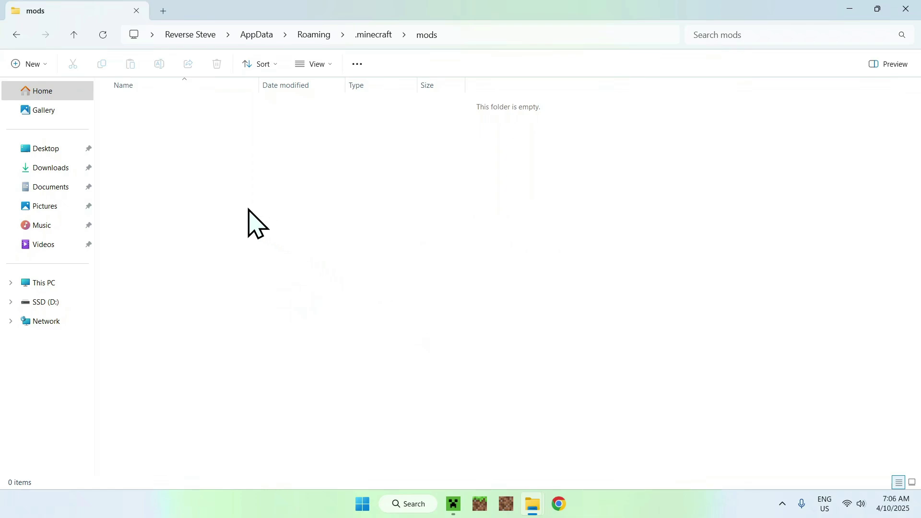
left_click(56, 172)
left_click_drag(357, 225, 204, 161)
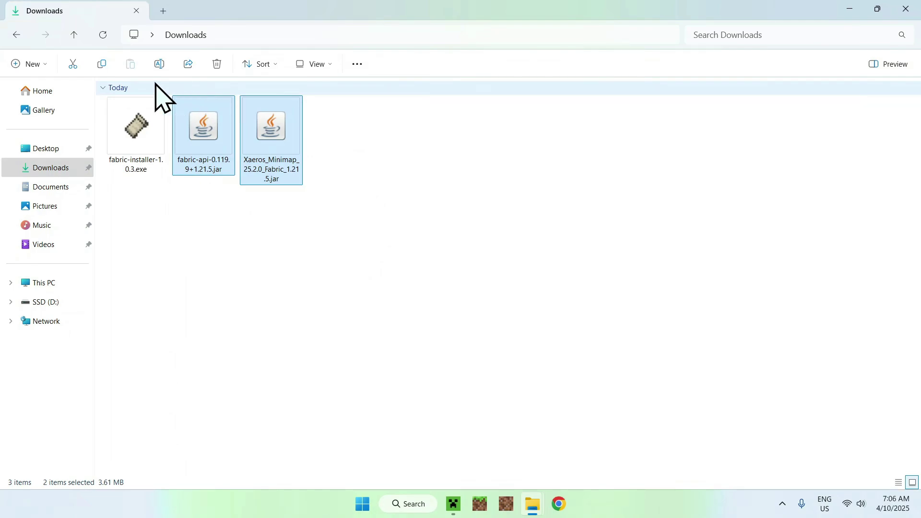
left_click(102, 64)
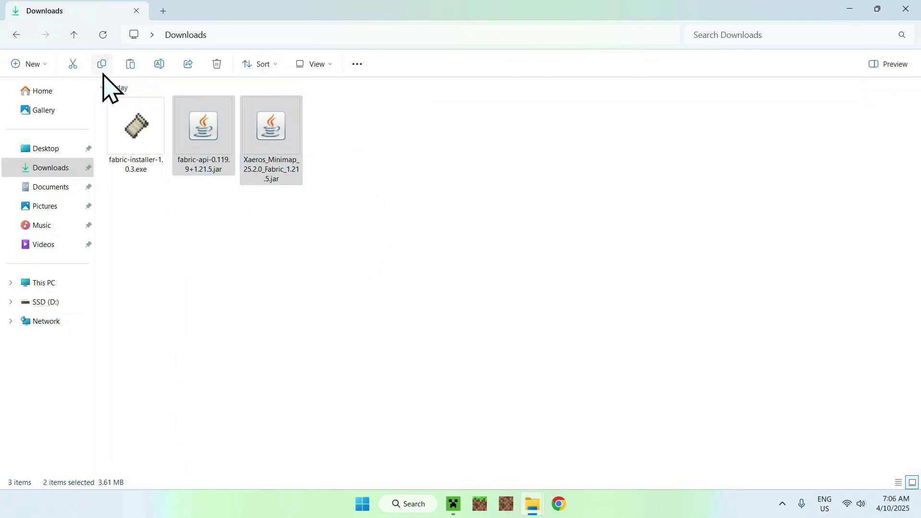
left_click(15, 35)
left_click(130, 65)
left_click(174, 150)
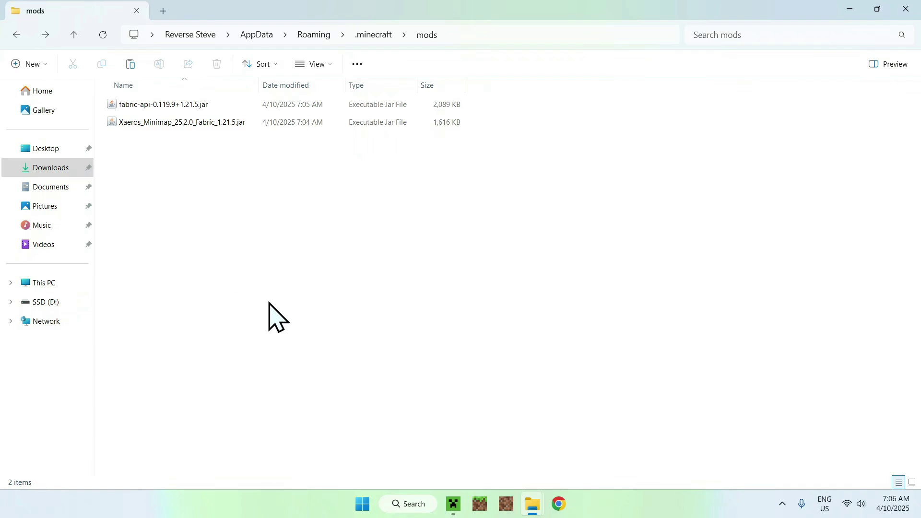
Start Minecraft 1.21.5 from the launcher using the fabric-loader-1.21.5 installation
left_click(455, 502)
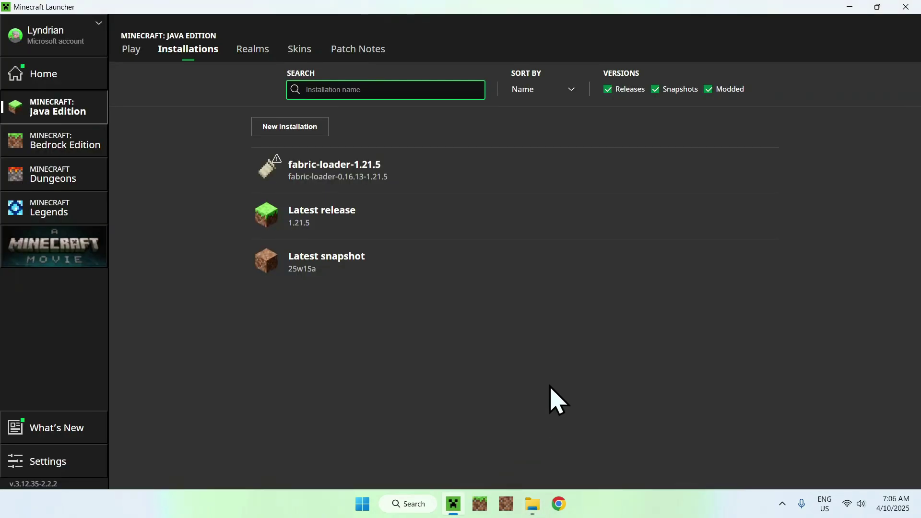
left_click(126, 54)
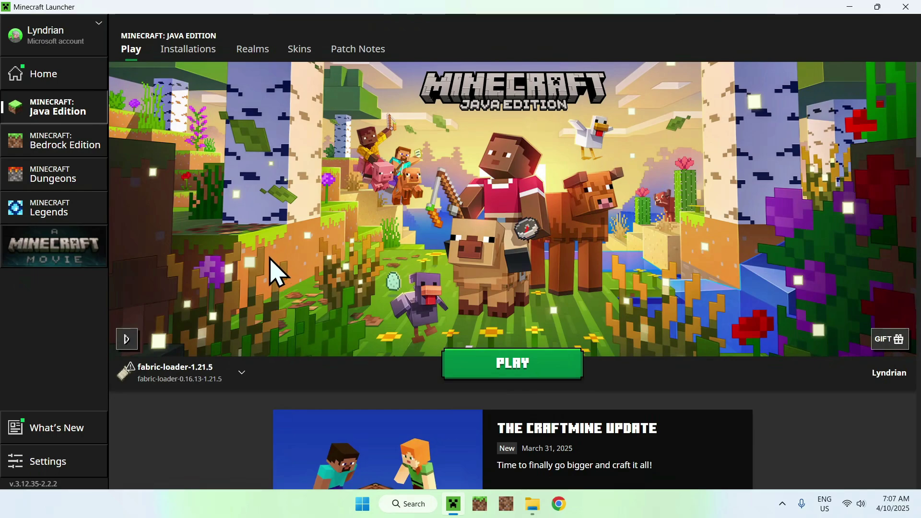
left_click(521, 377)
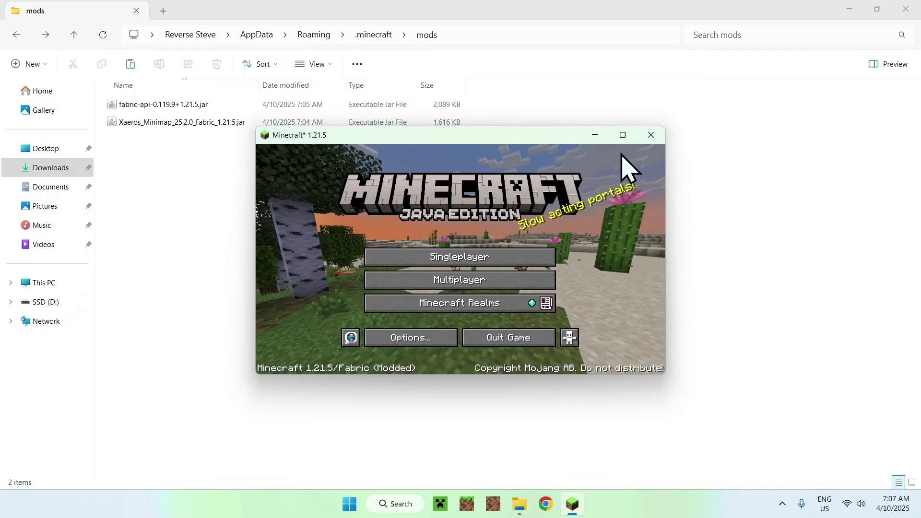
Maximize the game window and load the Tutorials singleplayer world
left_click(623, 135)
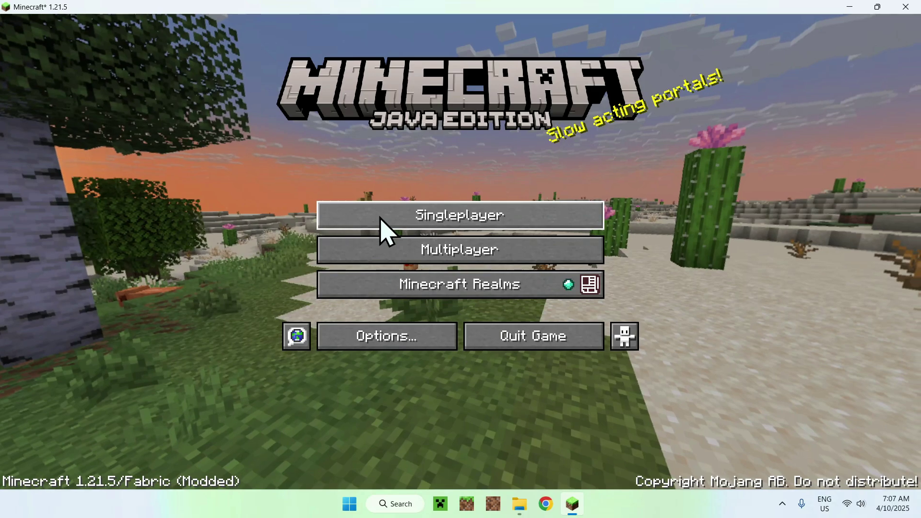
left_click(459, 224)
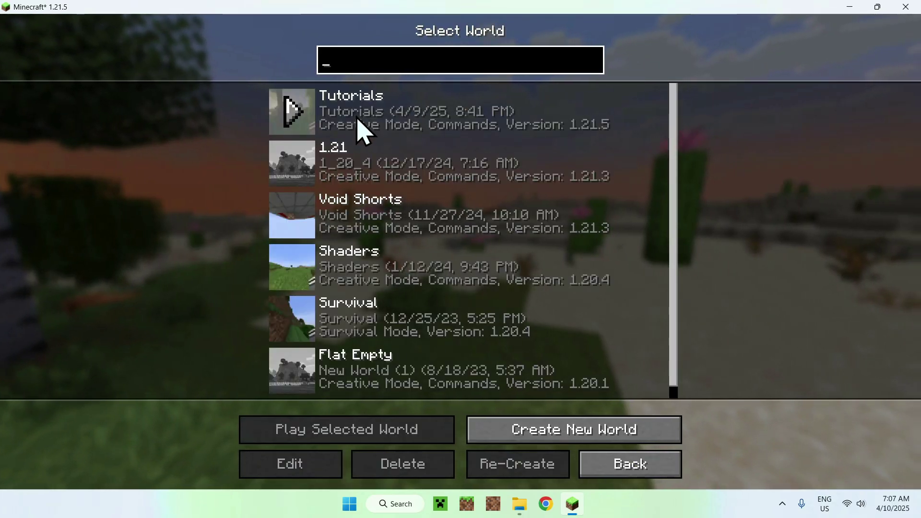
left_click(294, 112)
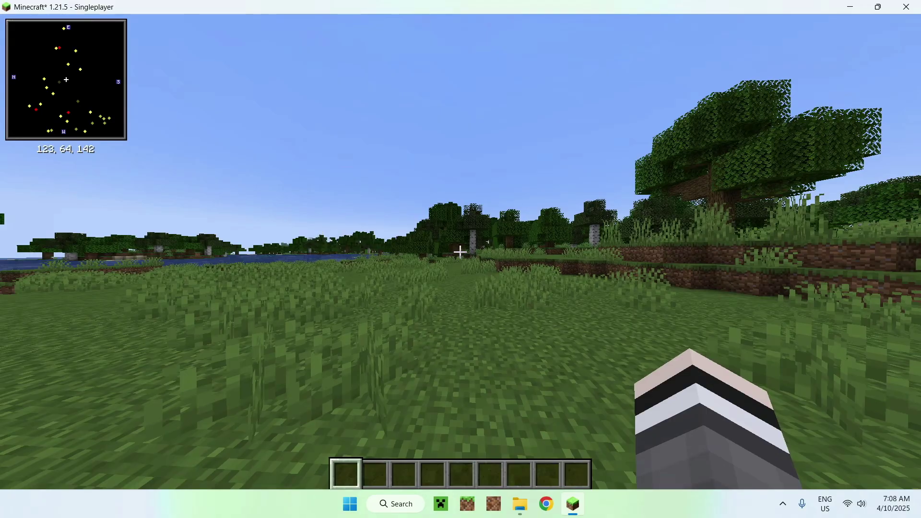
Walk around the grassland, then bring up Xaero's Minimap Settings with Y
key("w")
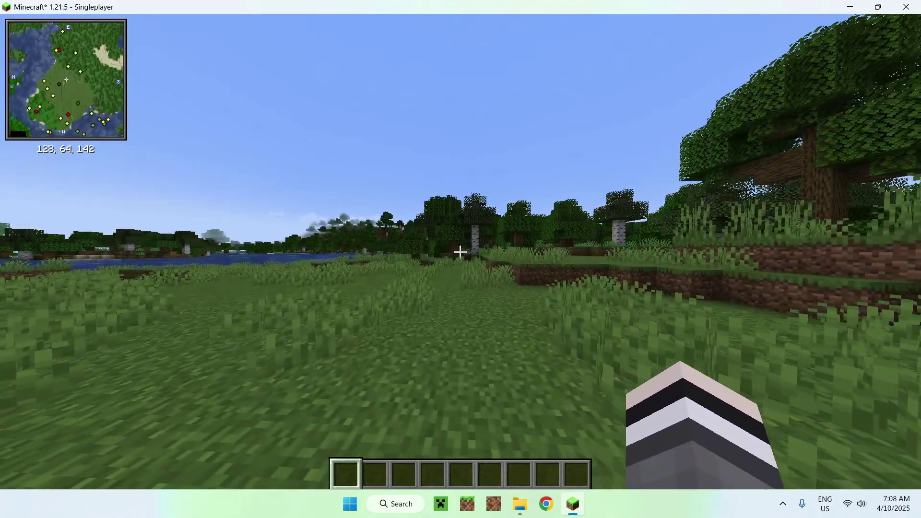
key("w")
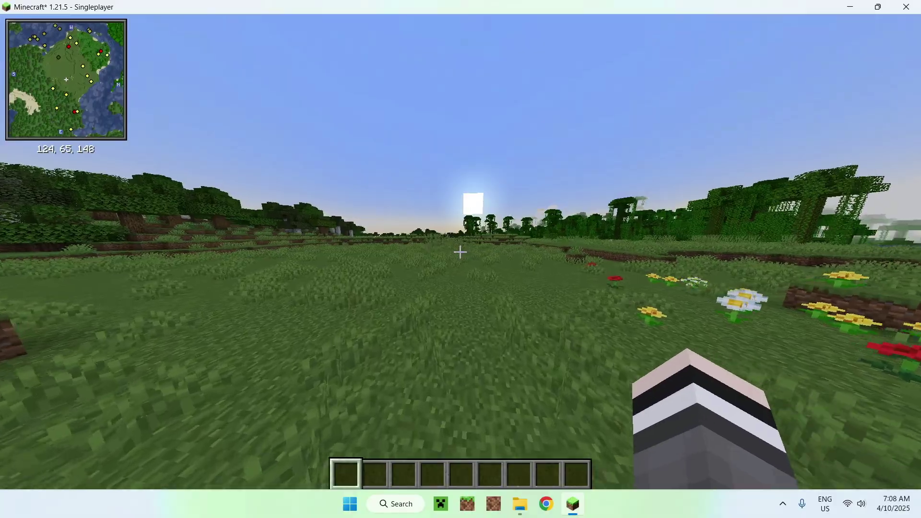
key("w")
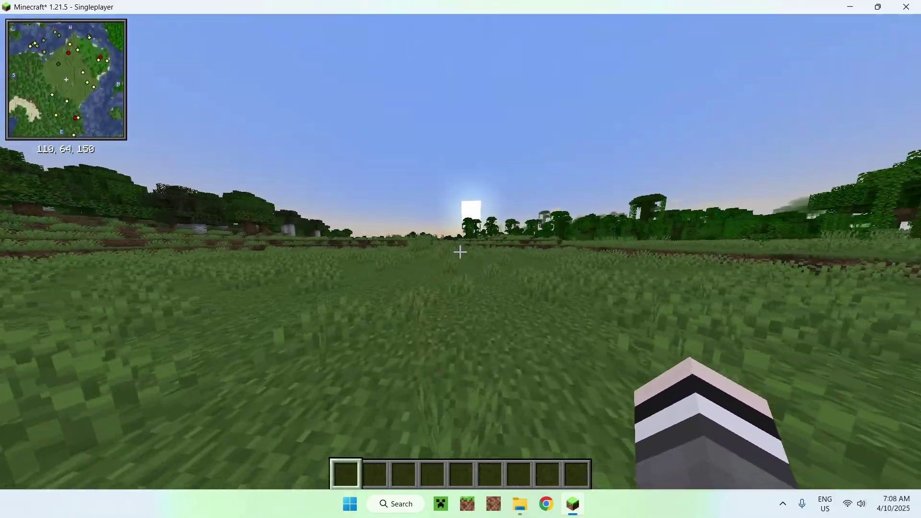
key("w")
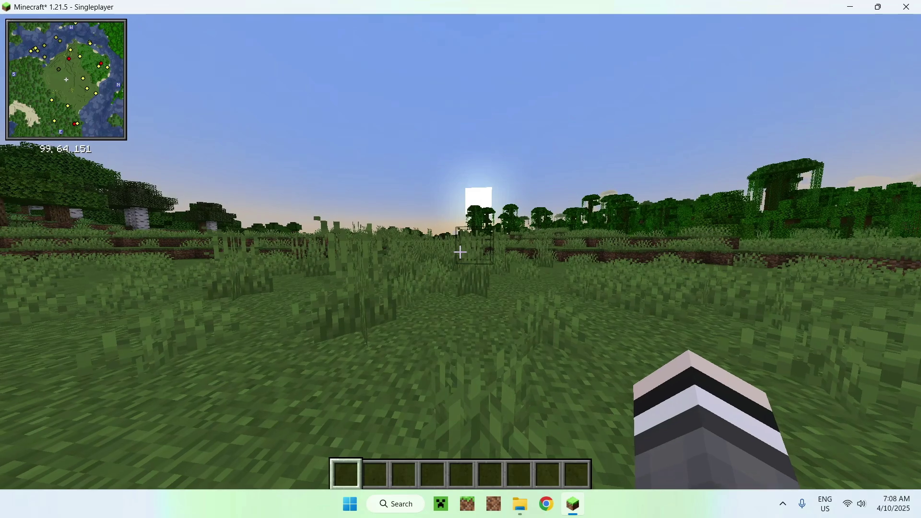
key("y")
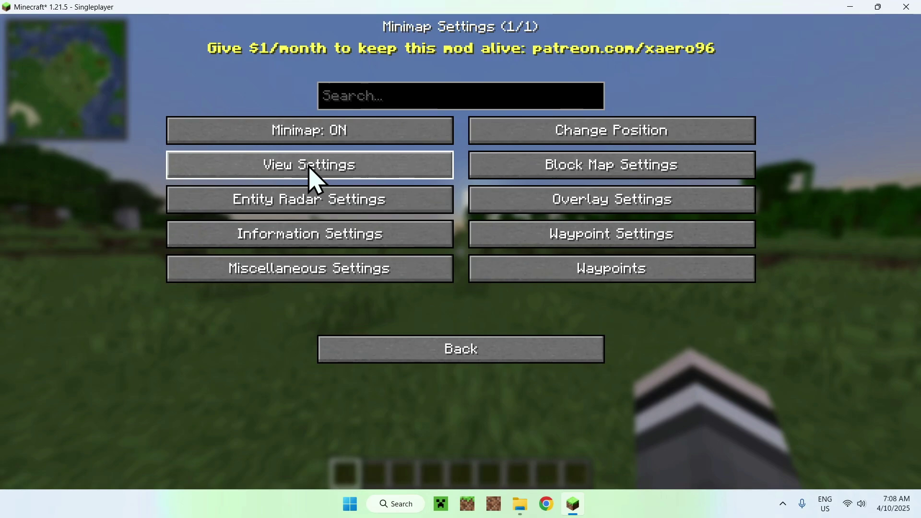
In the minimap View Settings, set Size to 250 and Zoom to 4.0x
left_click(313, 180)
left_click_drag(188, 133, 508, 175)
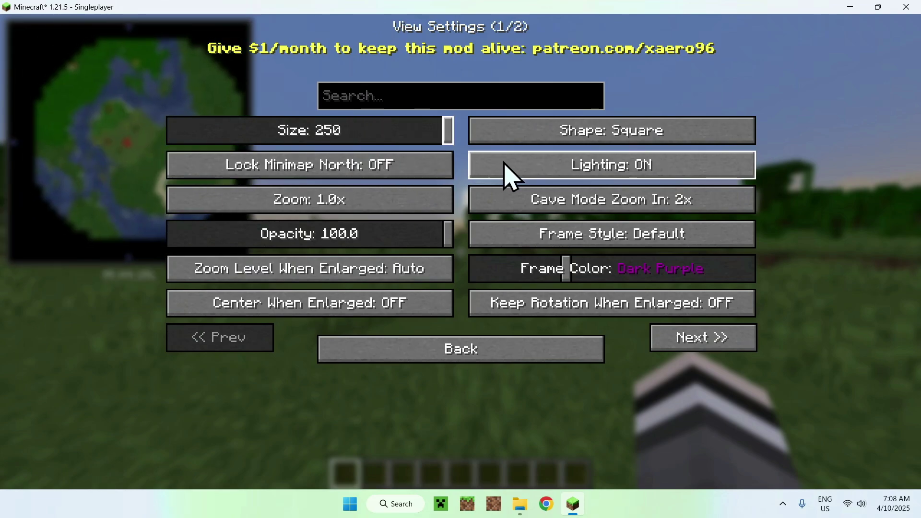
left_click(303, 209)
left_click(303, 208)
left_click(303, 208)
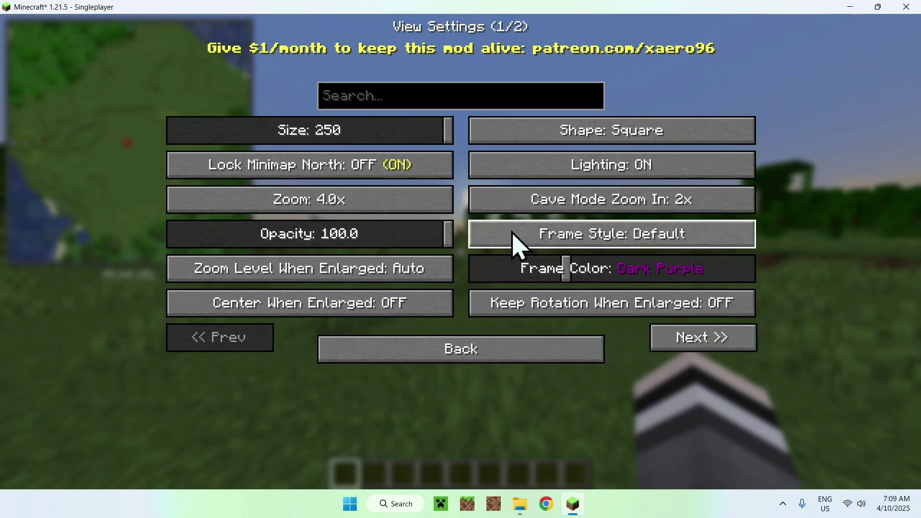
Set the minimap Shape to Circle and return to the game
left_click(517, 128)
left_click(517, 128)
left_click(518, 134)
left_click(382, 352)
left_click(381, 353)
Walk across the grass to about 75, 66, 133 as the circular minimap updates
key("w")
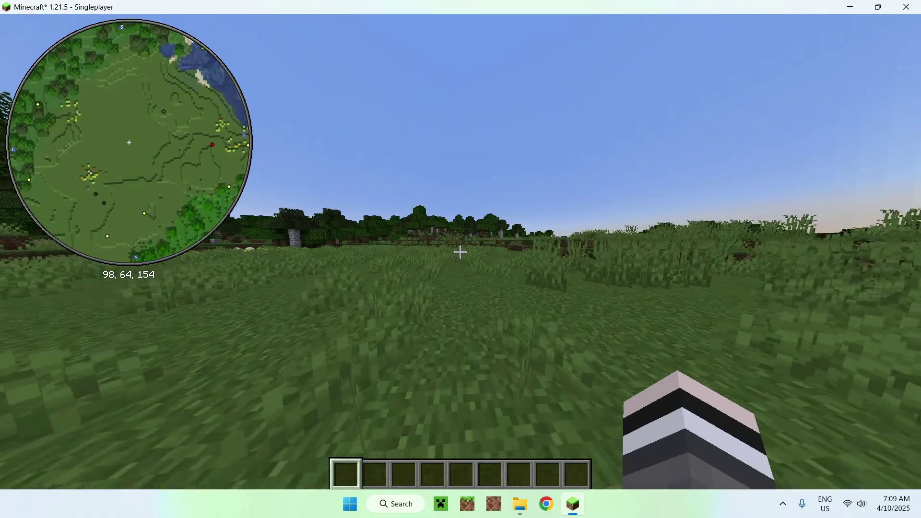
key("w")
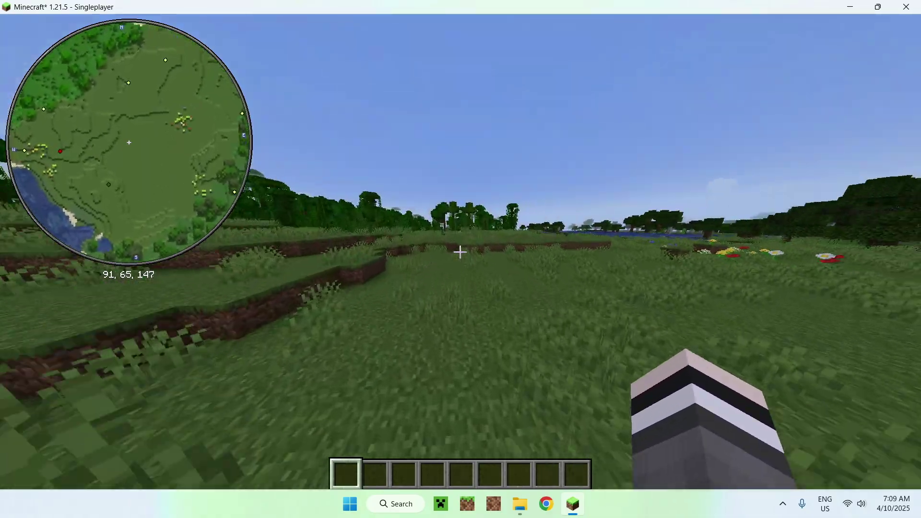
key("w")
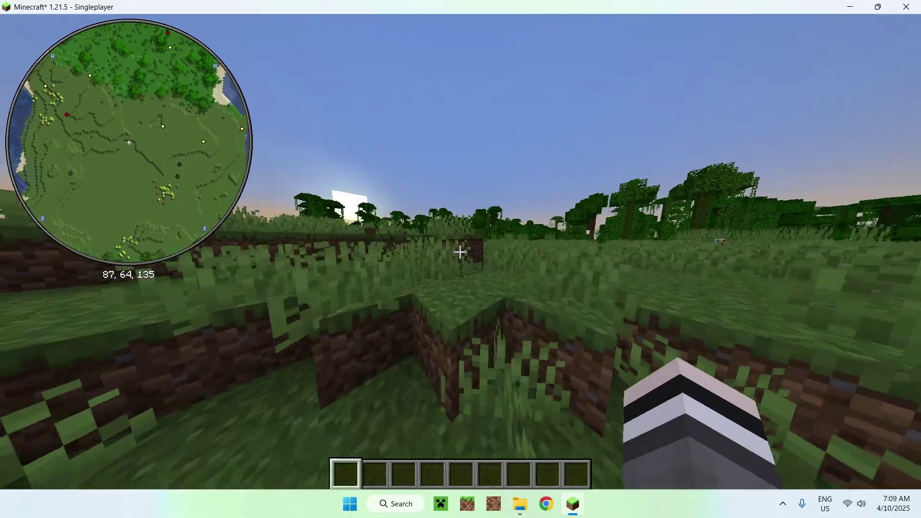
key("w")
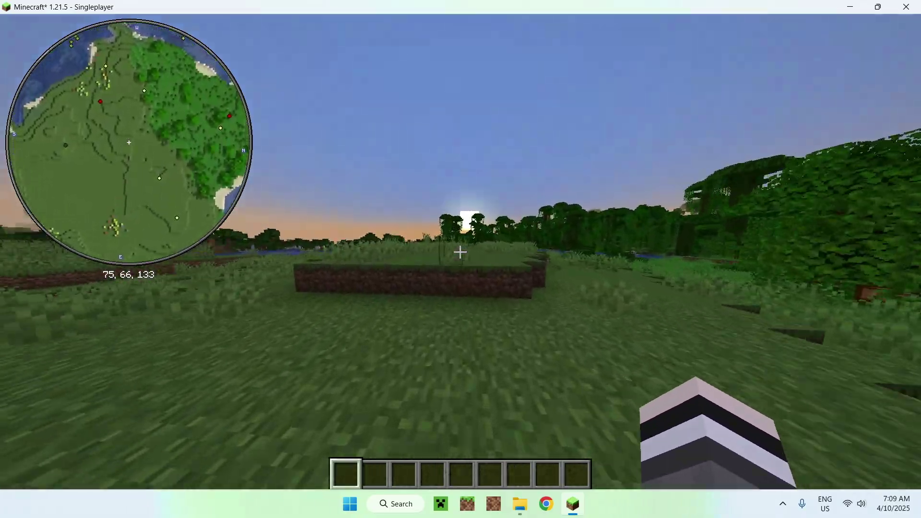